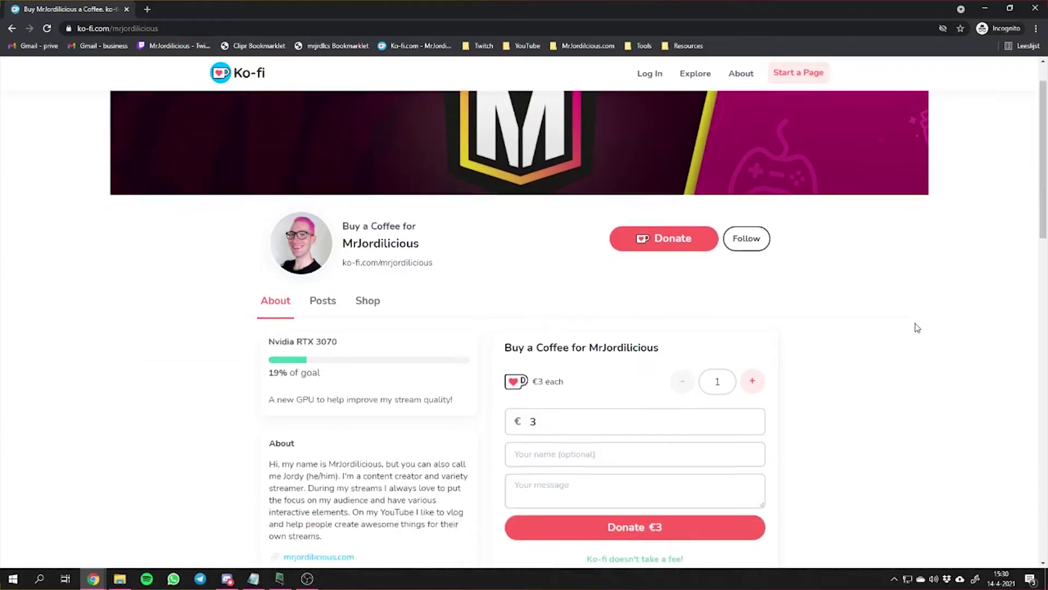
Step: Scroll down the creator's Ko-fi page and open its Shop tab of free downloads
{"action": "scroll", "coordinate": [915, 326], "scroll_direction": "down", "scroll_amount": 6}
{"action": "scroll", "coordinate": [915, 328], "scroll_direction": "down", "scroll_amount": 9}
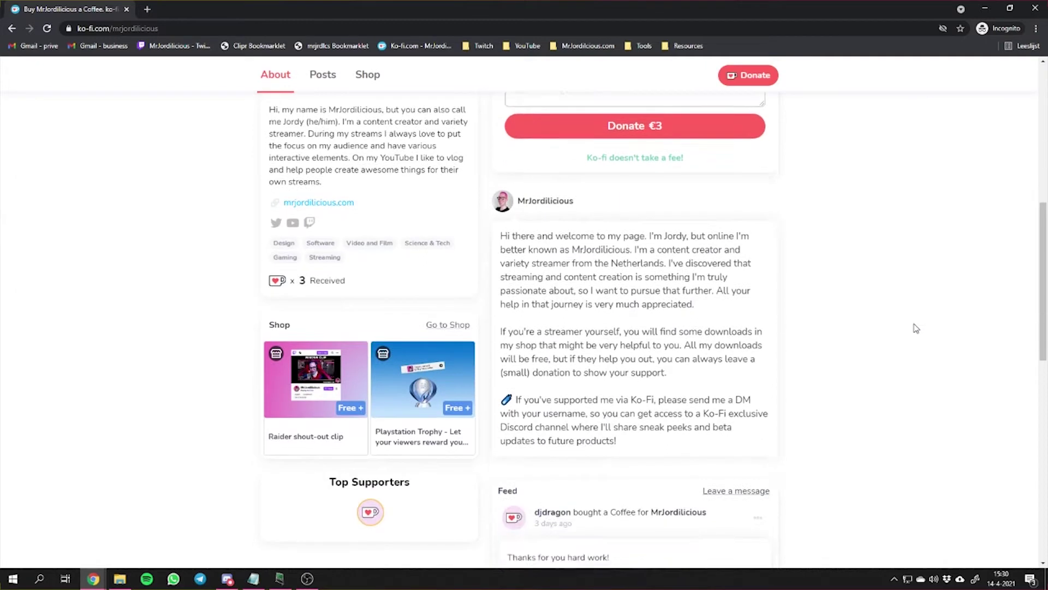
{"action": "scroll", "coordinate": [917, 328], "scroll_direction": "down", "scroll_amount": 2}
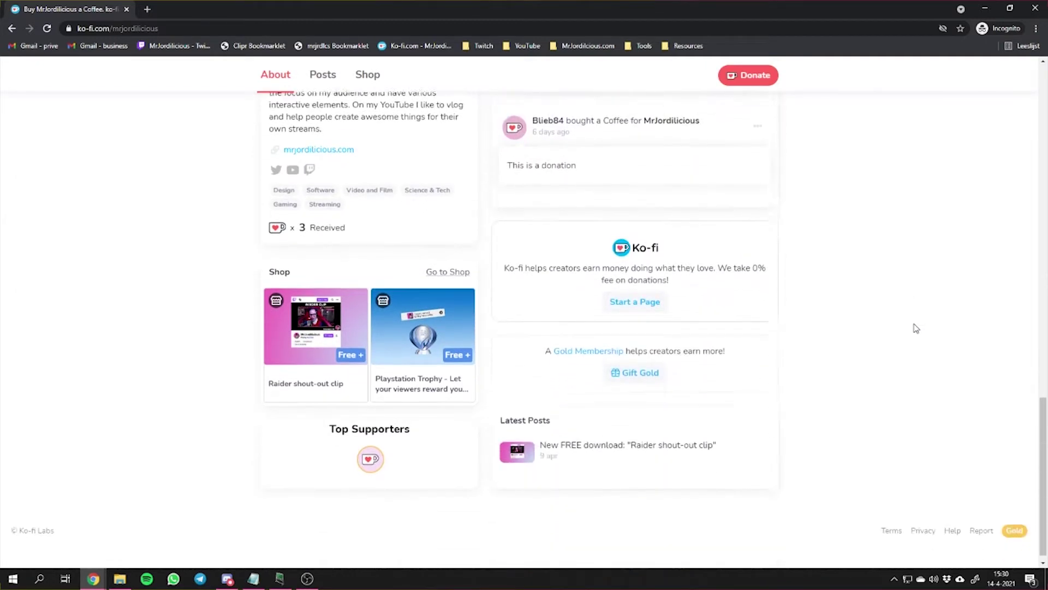
{"action": "left_click", "coordinate": [446, 262]}
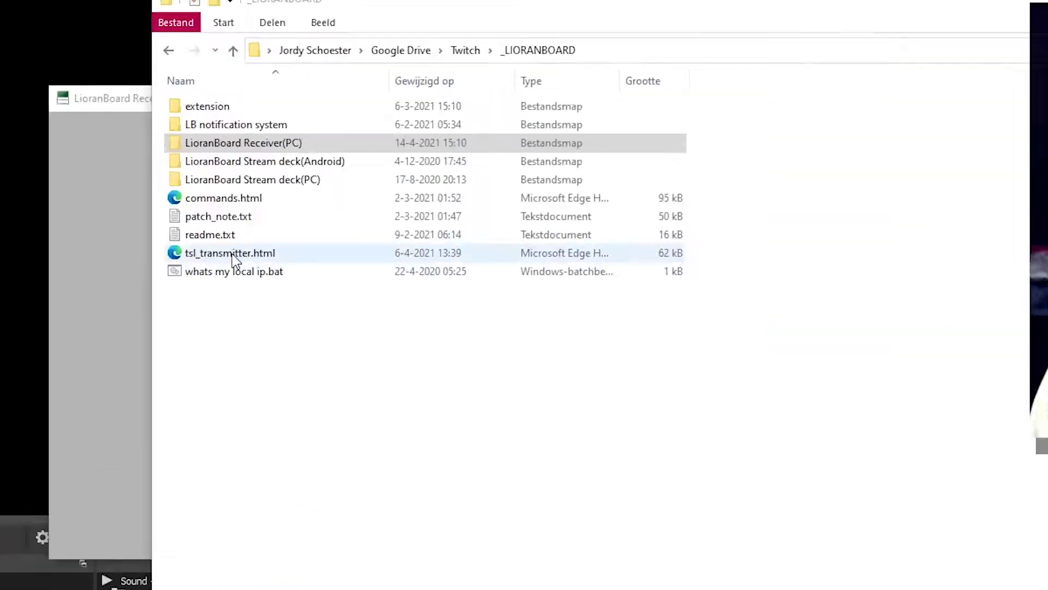
Step: Browse into LioranBoard Receiver(PC) > Ext > Raid Polaroid Photo in File Explorer
{"action": "left_click", "coordinate": [314, 162]}
{"action": "double_click", "coordinate": [302, 123]}
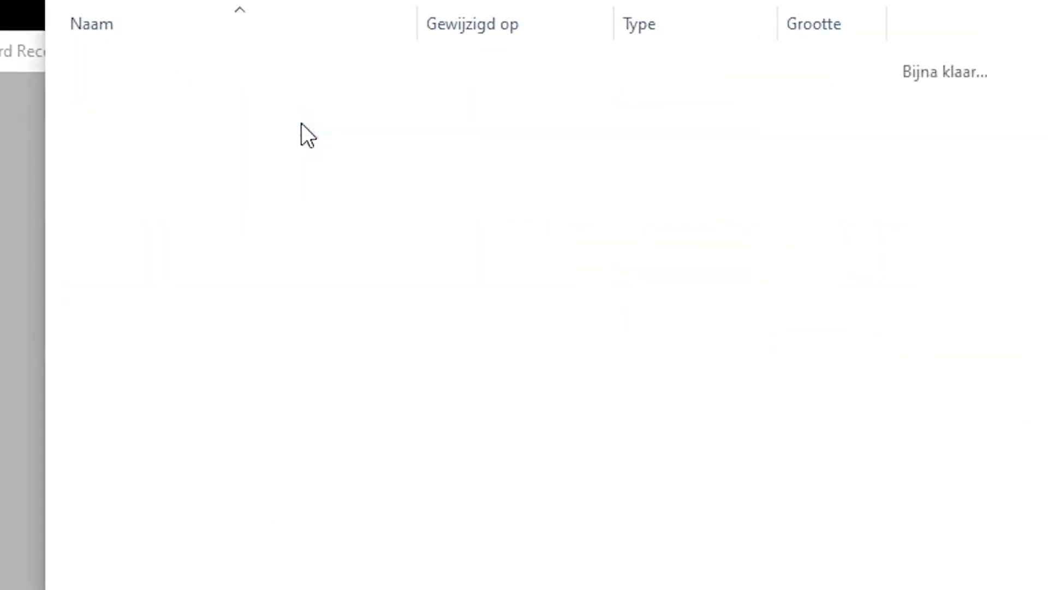
{"action": "double_click", "coordinate": [184, 66]}
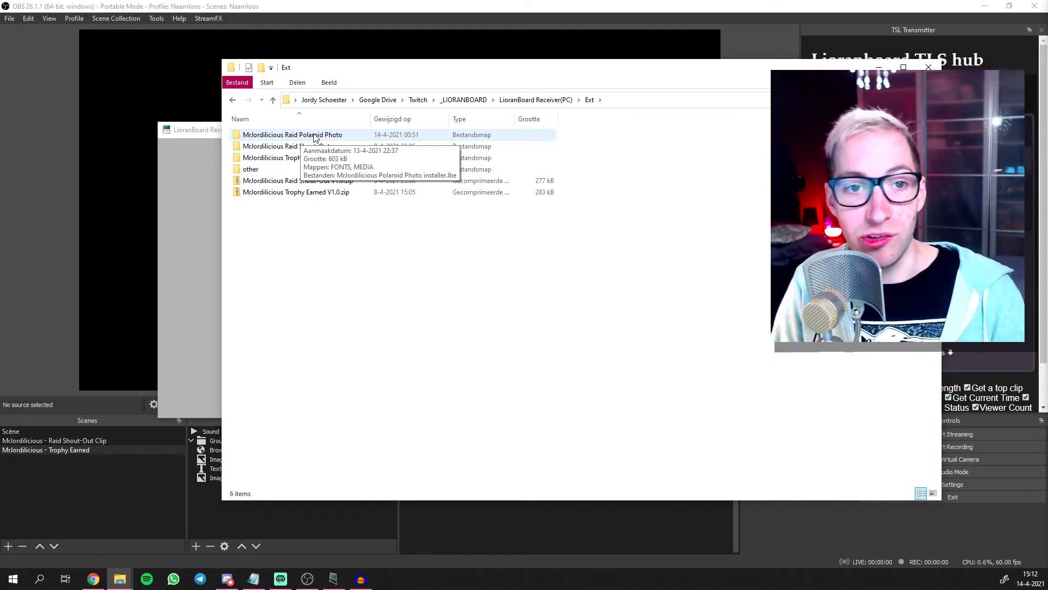
{"action": "double_click", "coordinate": [314, 135]}
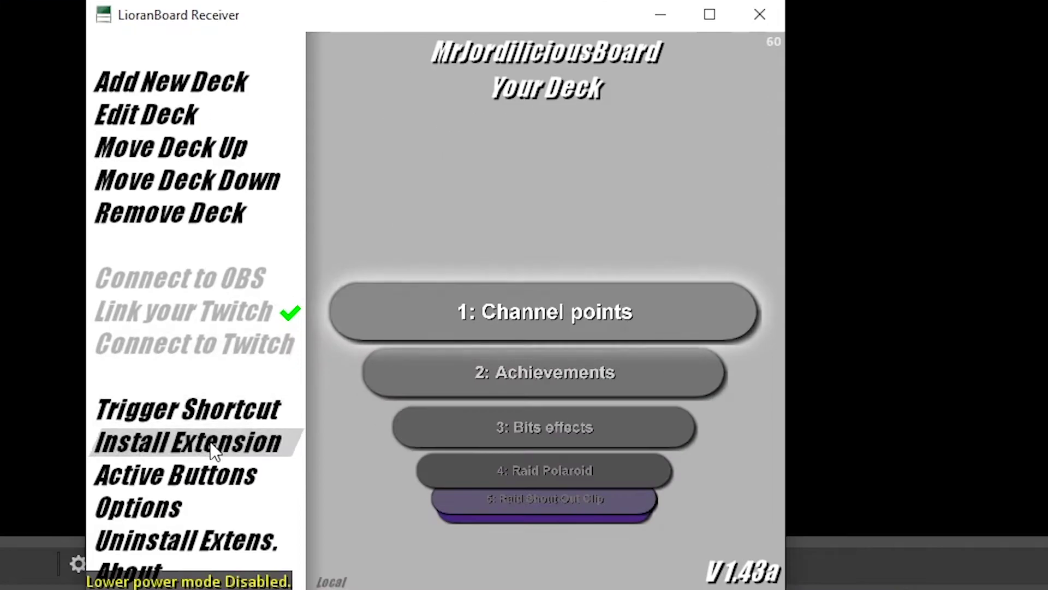
Step: Install the Raid Polaroid Photo .lbe extension using tsl_transmitter.html as the transmitter
{"action": "left_click", "coordinate": [221, 345]}
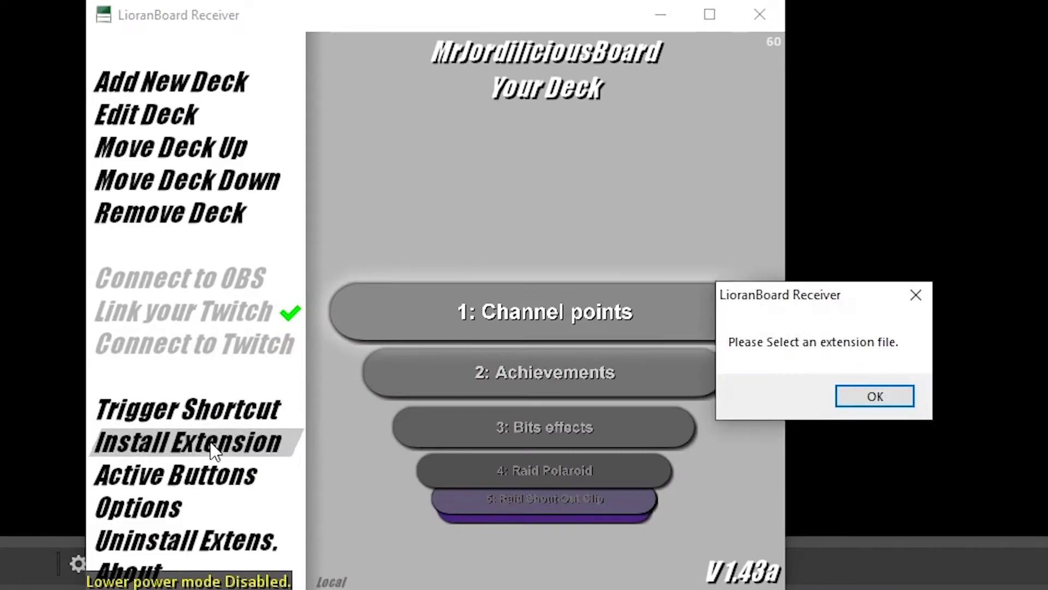
{"action": "left_click", "coordinate": [900, 397]}
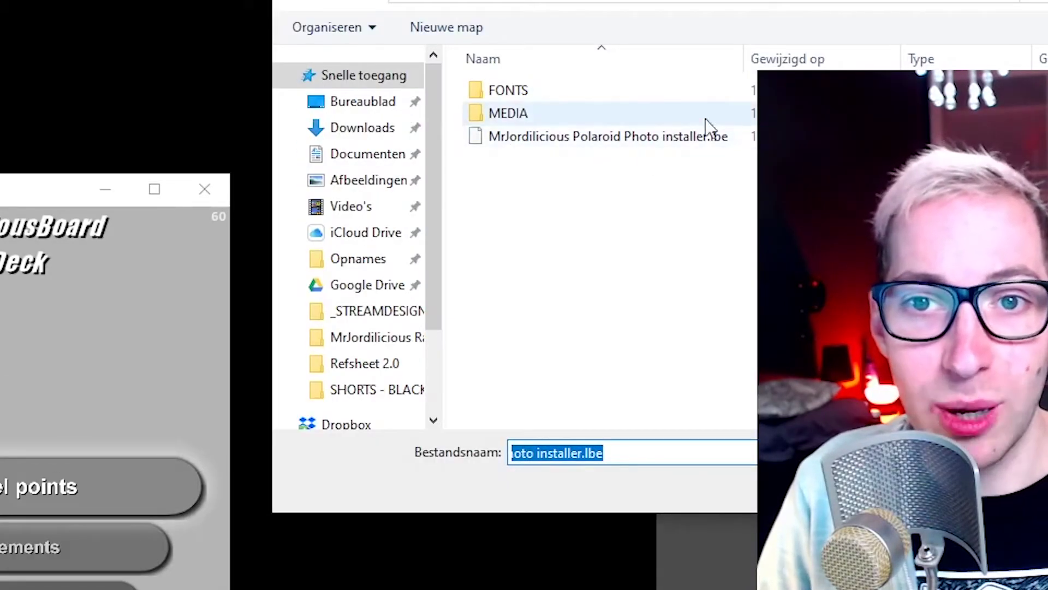
{"action": "double_click", "coordinate": [560, 139]}
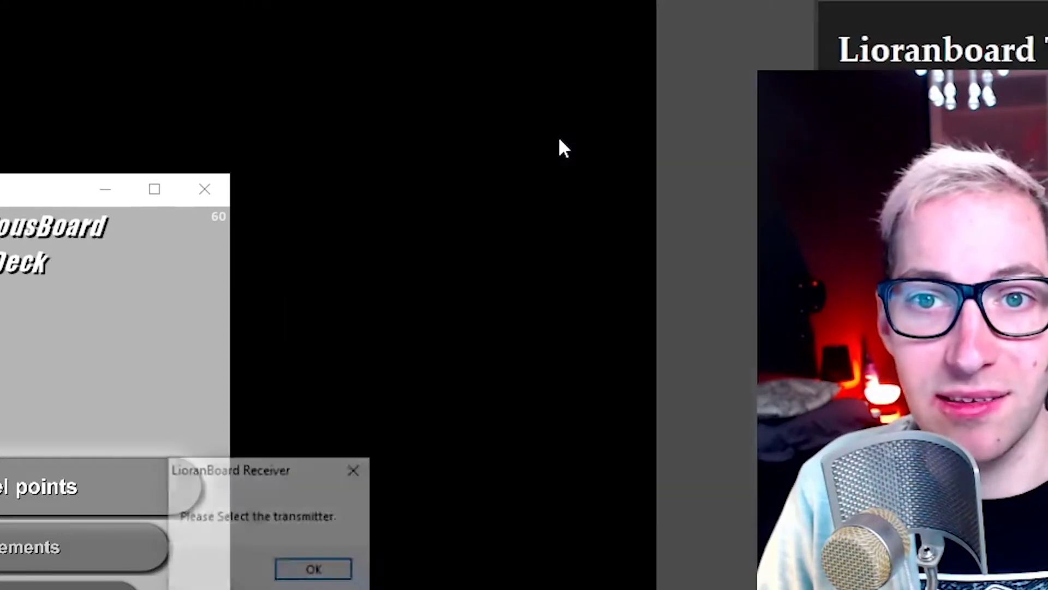
{"action": "left_click", "coordinate": [317, 572]}
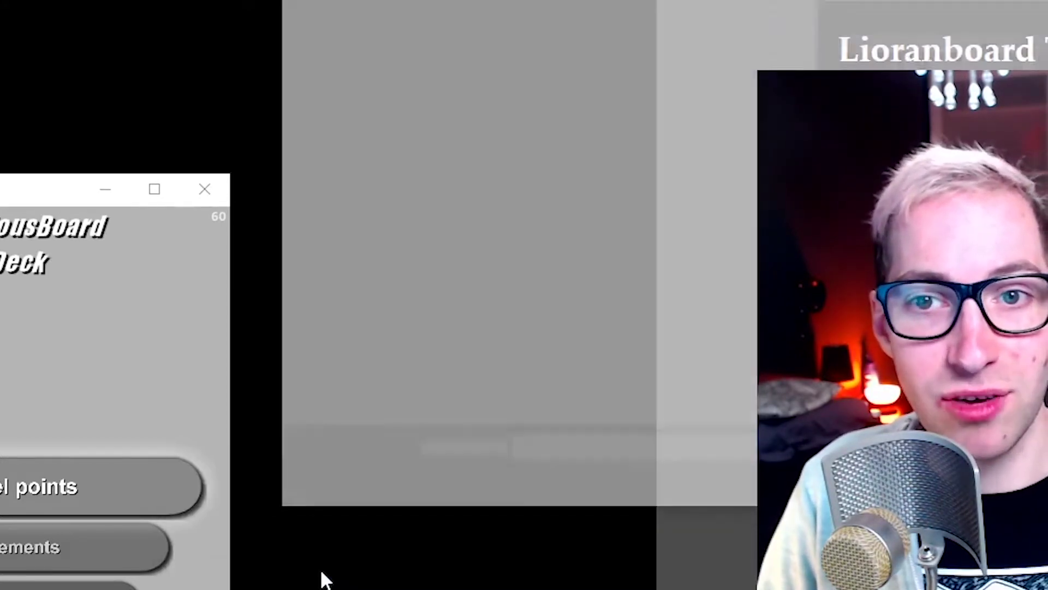
{"action": "left_click", "coordinate": [604, 229]}
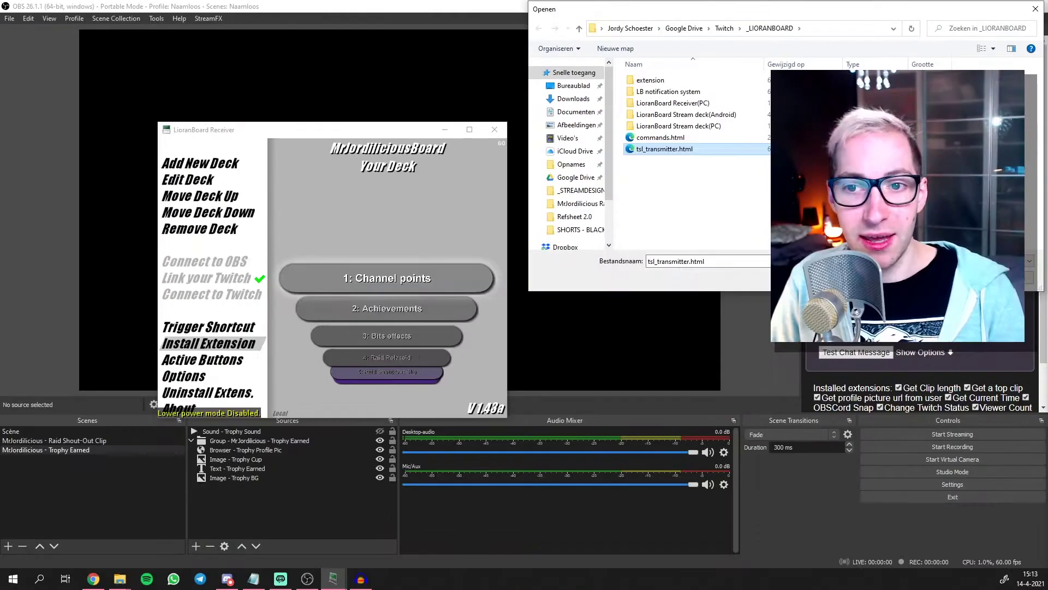
{"action": "key", "text": "Return"}
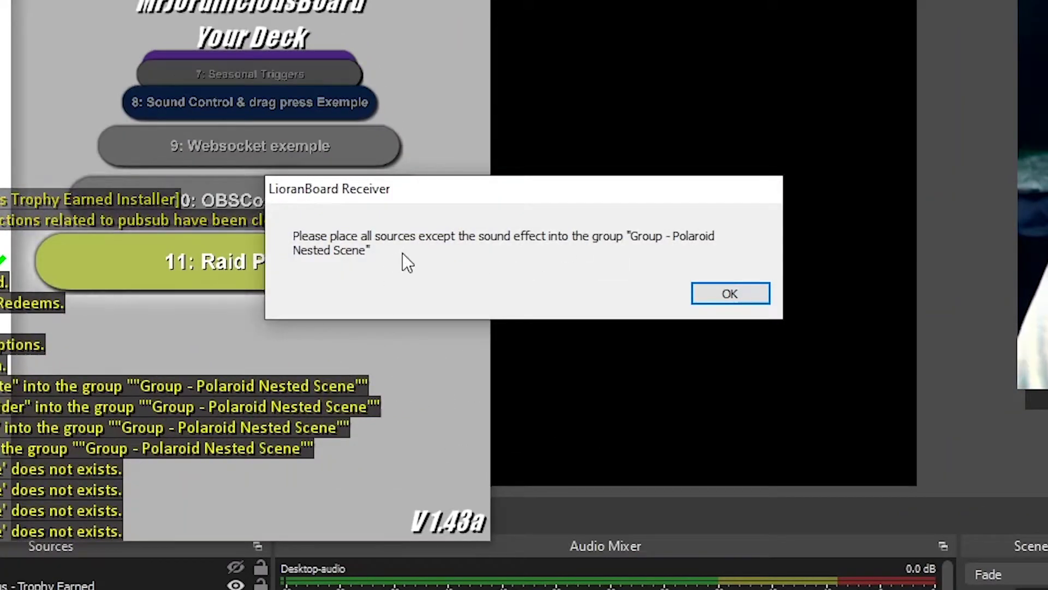
Step: Move the Date-through-Webcam sources into Group - Polaroid Nested Scene and confirm both prompts
{"action": "left_click", "coordinate": [730, 293]}
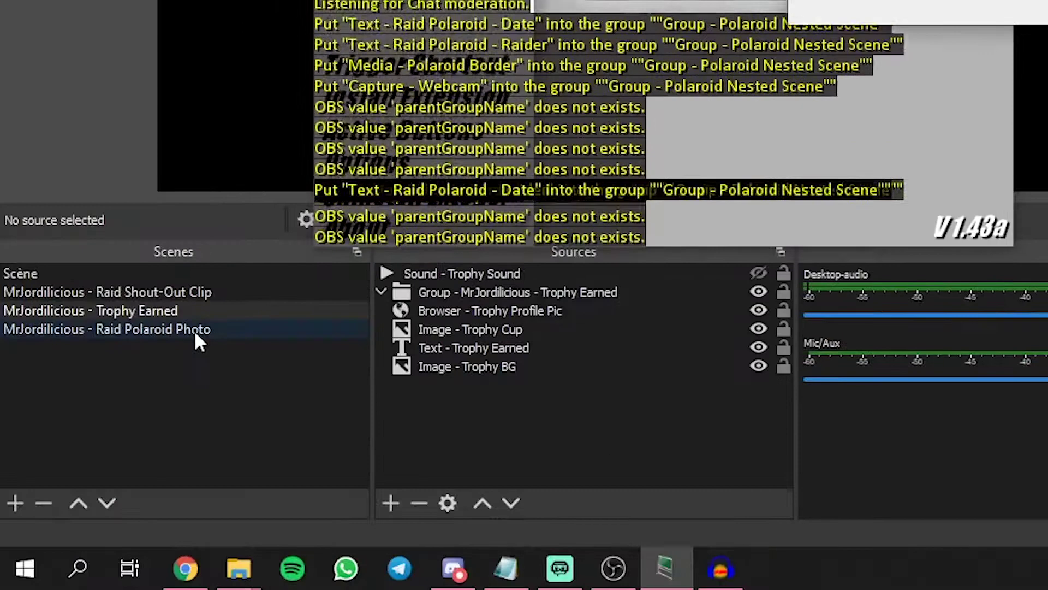
{"action": "left_click", "coordinate": [194, 329]}
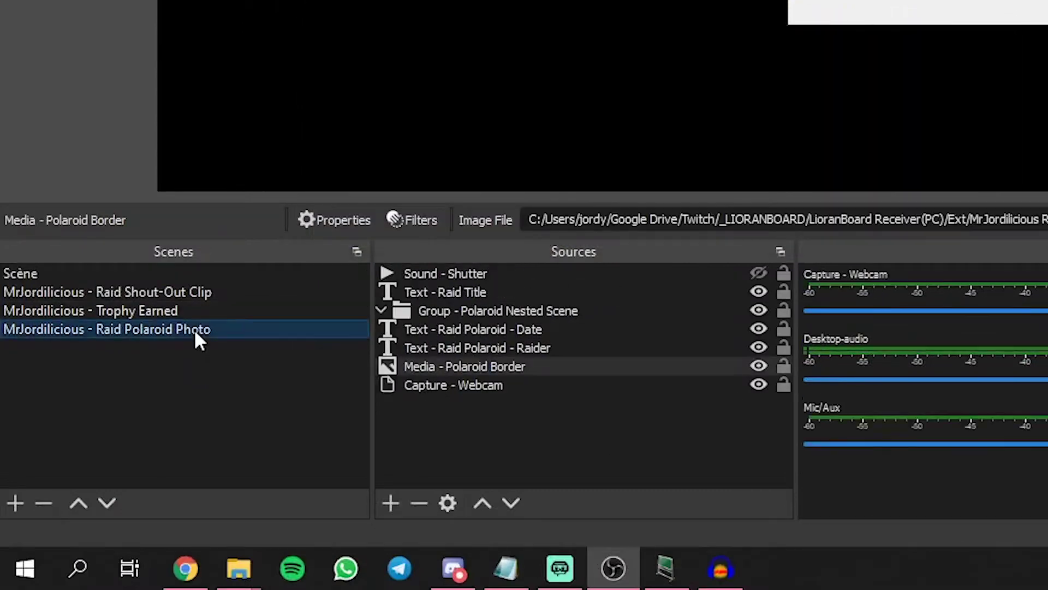
{"action": "left_click", "coordinate": [552, 329]}
{"action": "left_click", "coordinate": [515, 380], "text": "shift"}
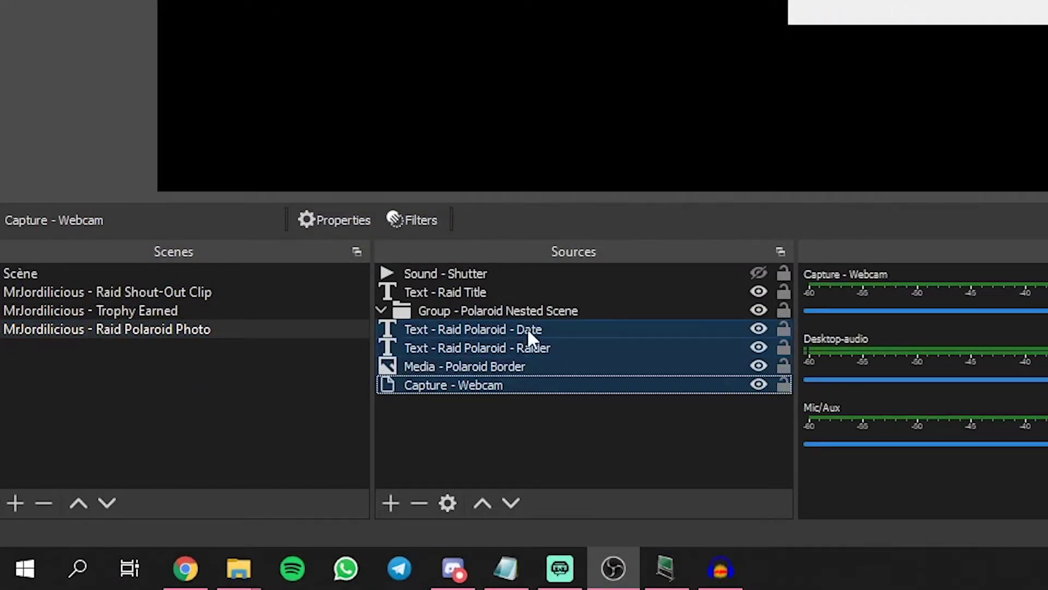
{"action": "left_click_drag", "start_coordinate": [524, 328], "coordinate": [545, 312]}
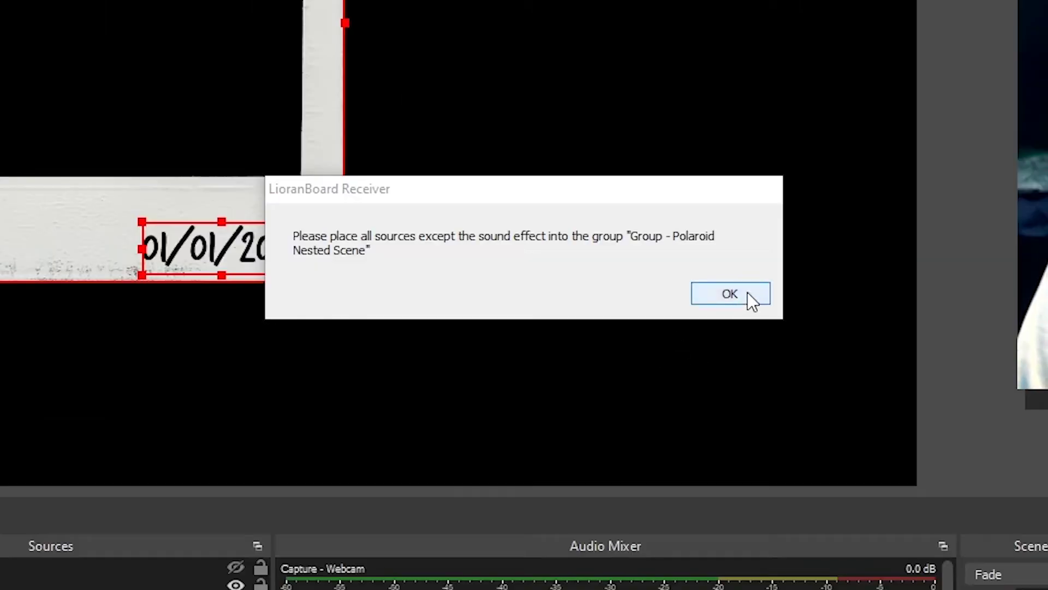
{"action": "left_click", "coordinate": [747, 294]}
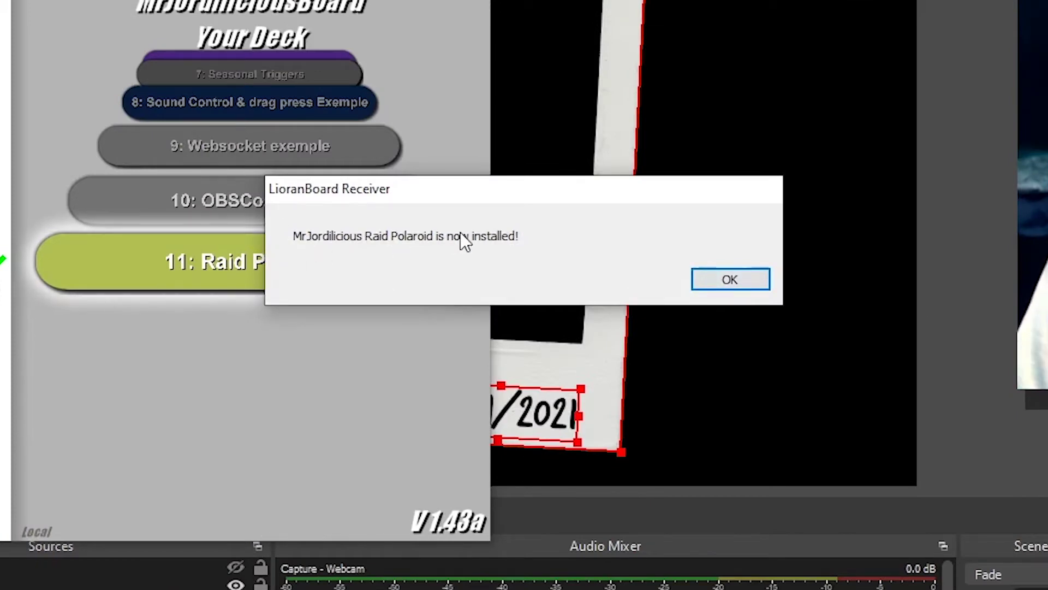
{"action": "left_click", "coordinate": [743, 280]}
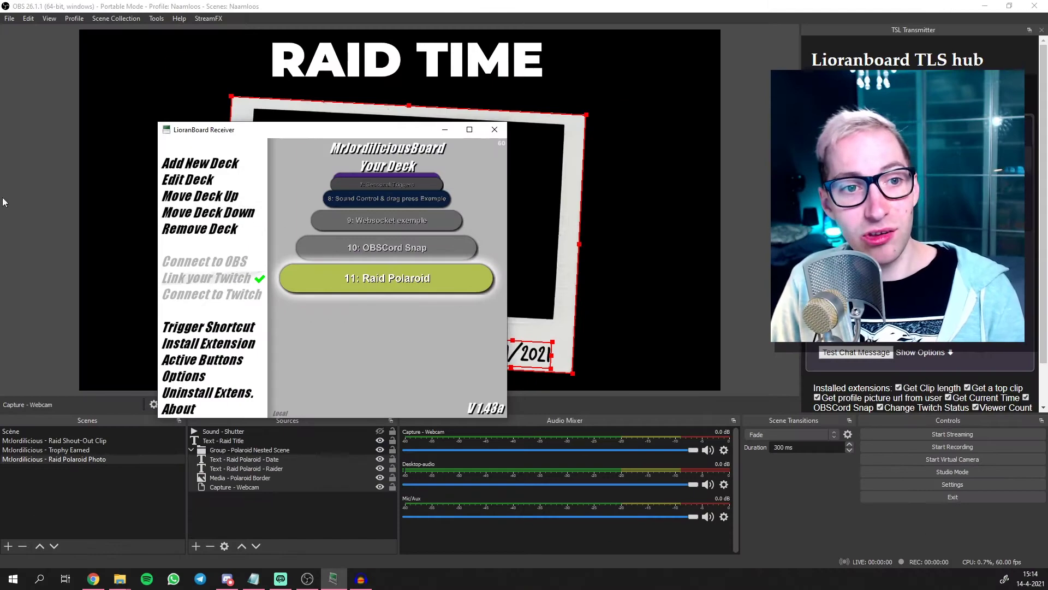
{"action": "left_click", "coordinate": [131, 486]}
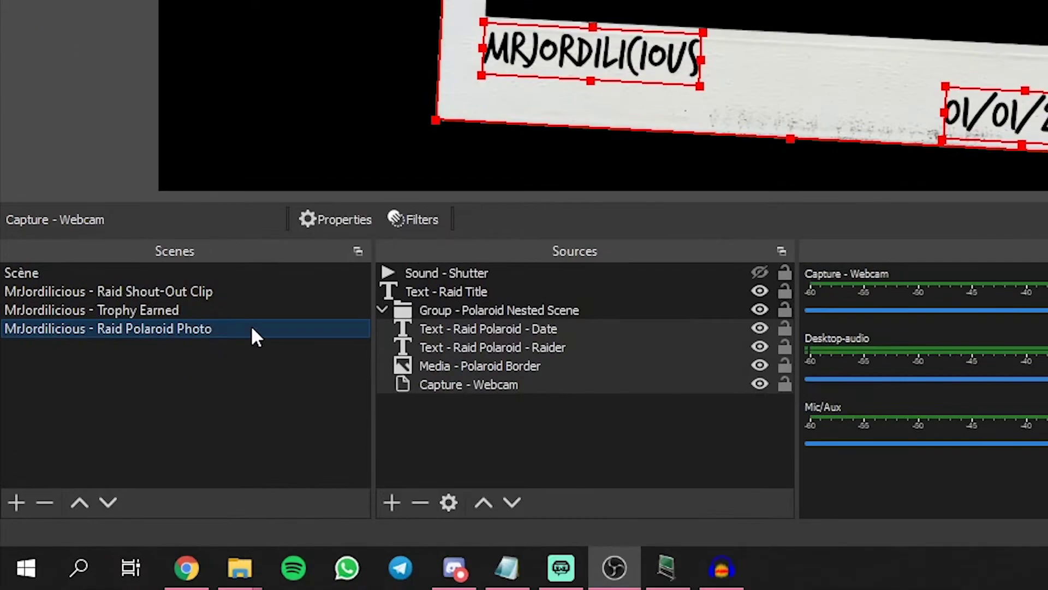
{"action": "right_click", "coordinate": [252, 330]}
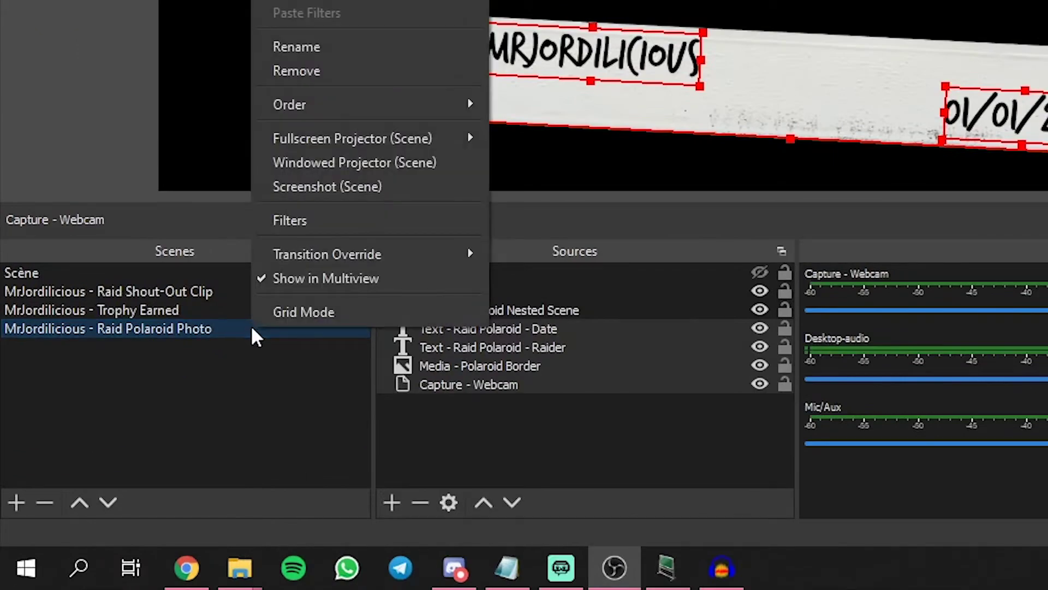
{"action": "left_click", "coordinate": [368, 218]}
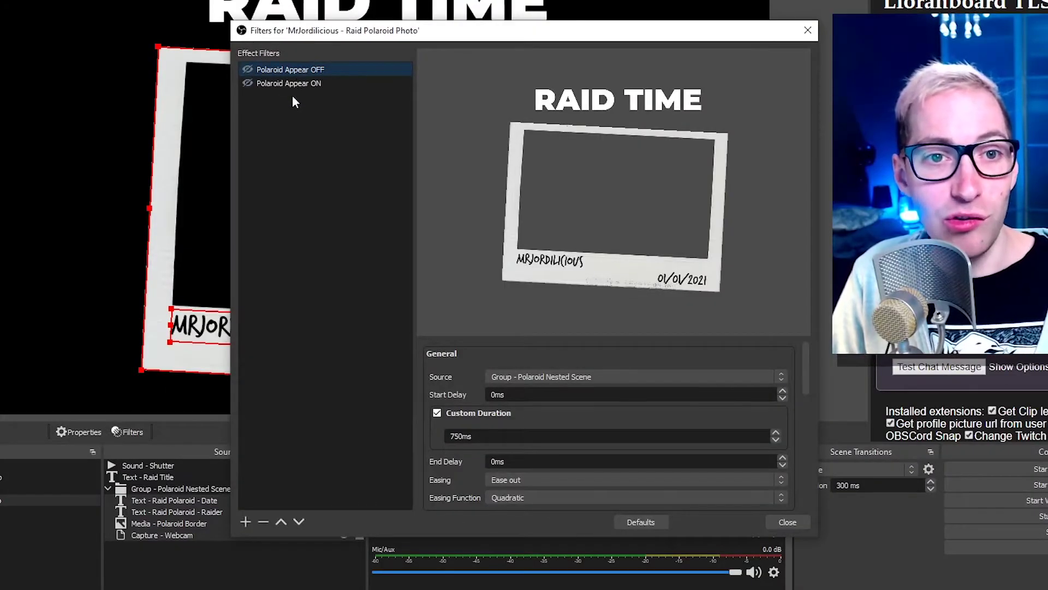
{"action": "left_click", "coordinate": [247, 68]}
{"action": "left_click", "coordinate": [247, 79]}
{"action": "left_click", "coordinate": [247, 80]}
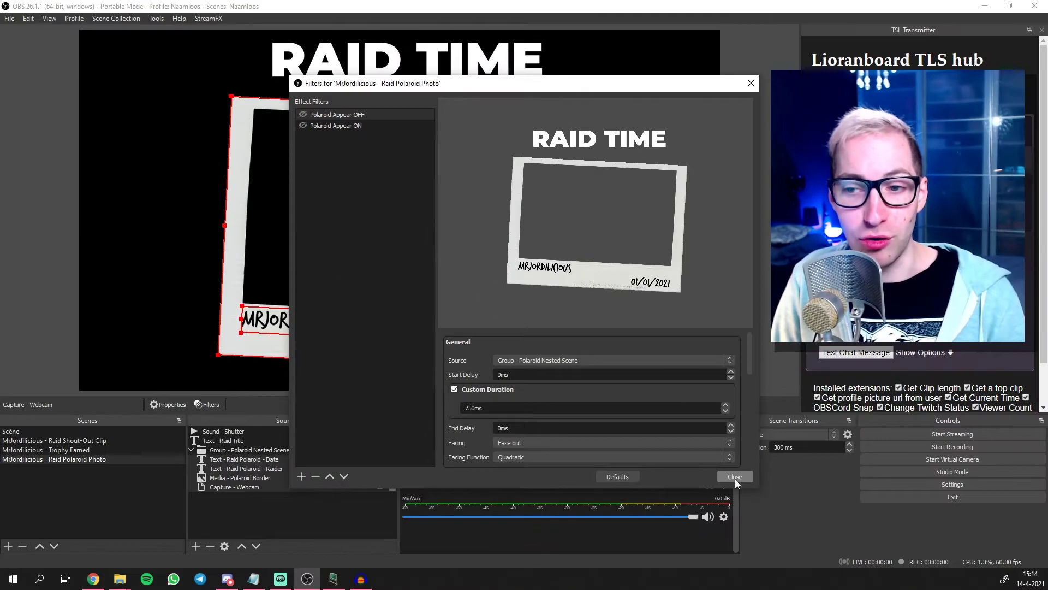
{"action": "left_click", "coordinate": [787, 523]}
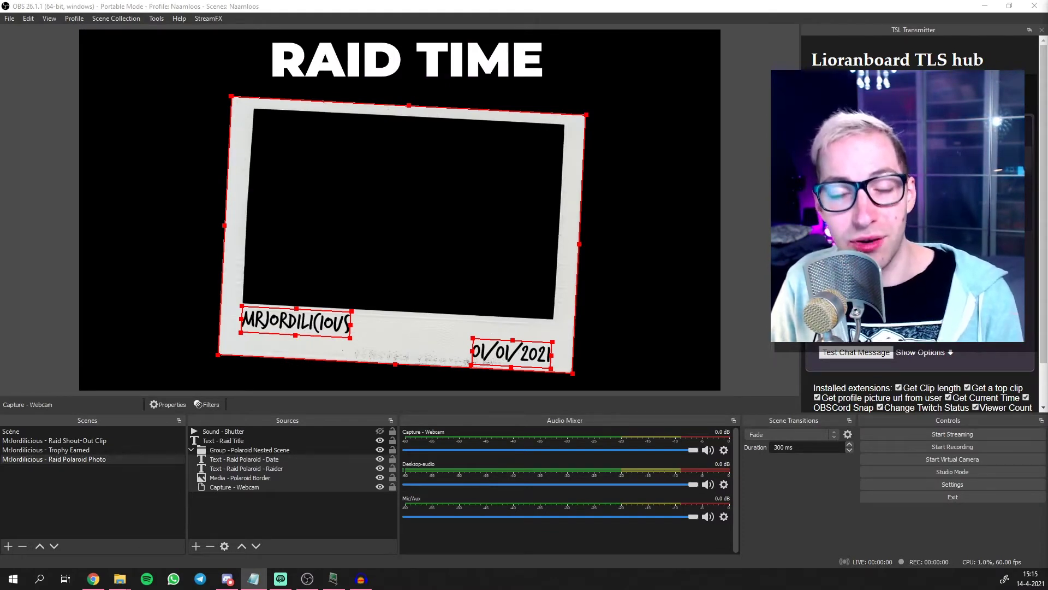
{"action": "left_click", "coordinate": [274, 530]}
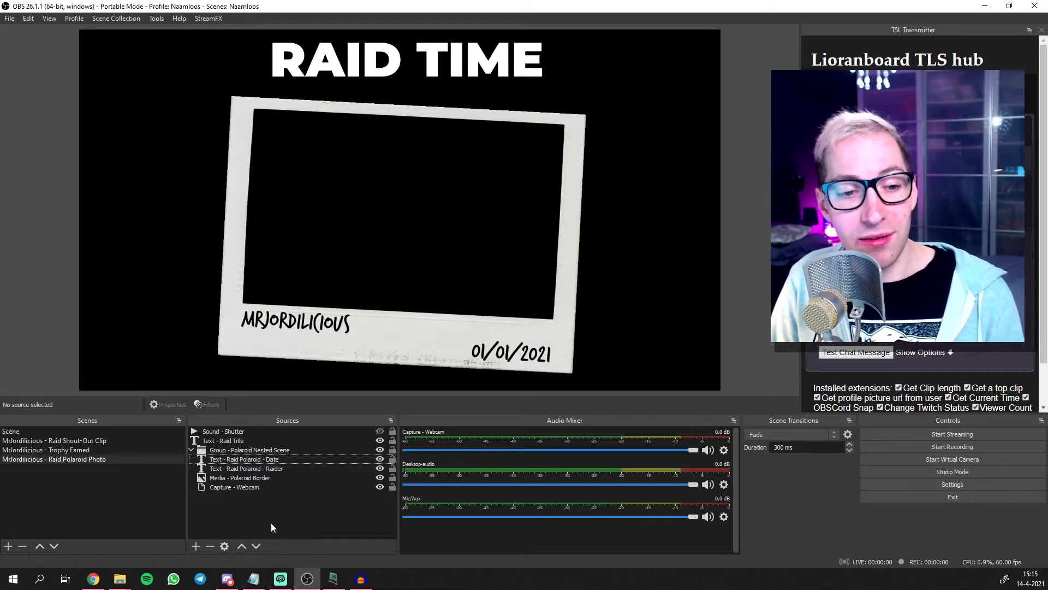
{"action": "left_click", "coordinate": [235, 488]}
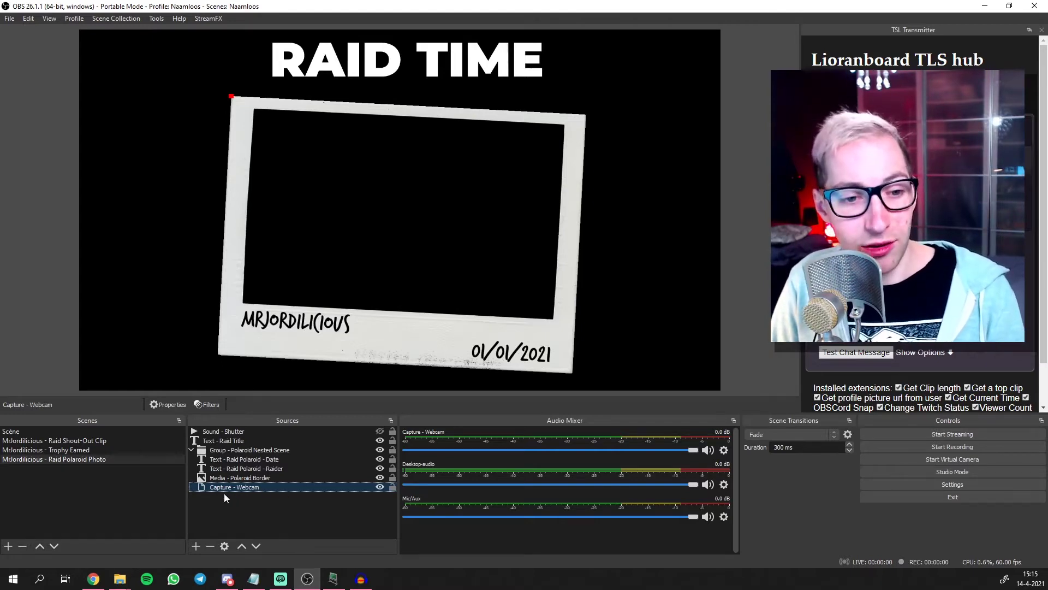
{"action": "left_click", "coordinate": [173, 404]}
{"action": "left_click", "coordinate": [704, 357]}
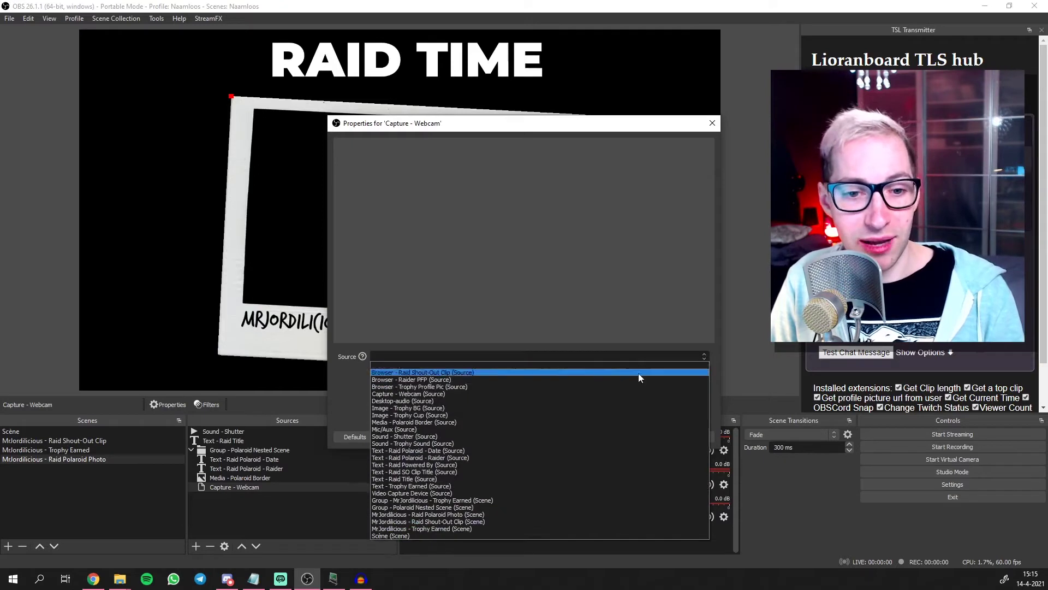
{"action": "left_click", "coordinate": [466, 493]}
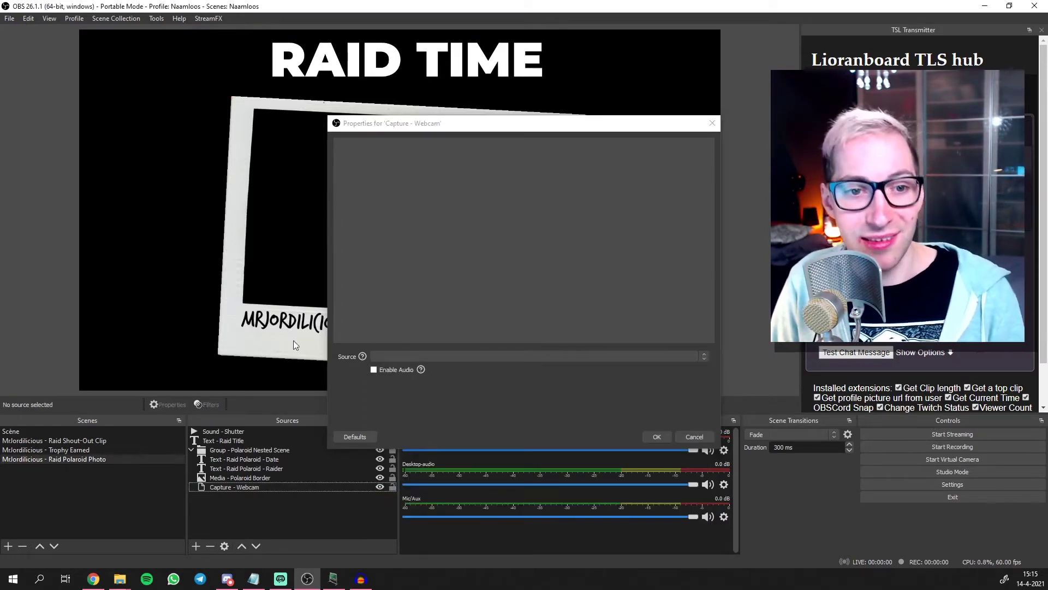
{"action": "left_click", "coordinate": [694, 437]}
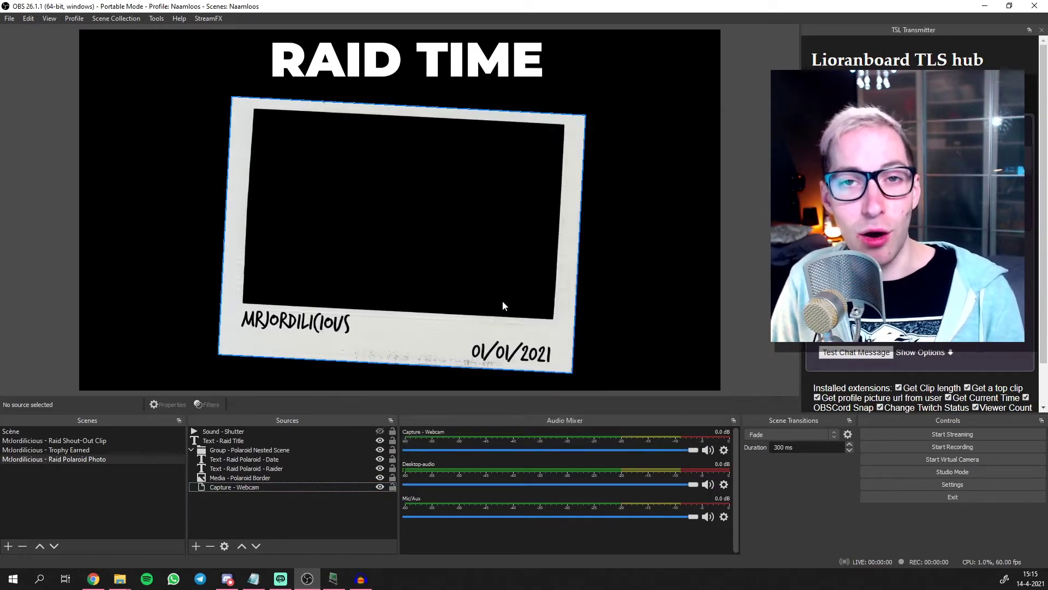
Step: Disable the [FX] Raid Polaroid Freeze filter on Capture - Webcam
{"action": "right_click", "coordinate": [273, 488]}
{"action": "left_click", "coordinate": [329, 468]}
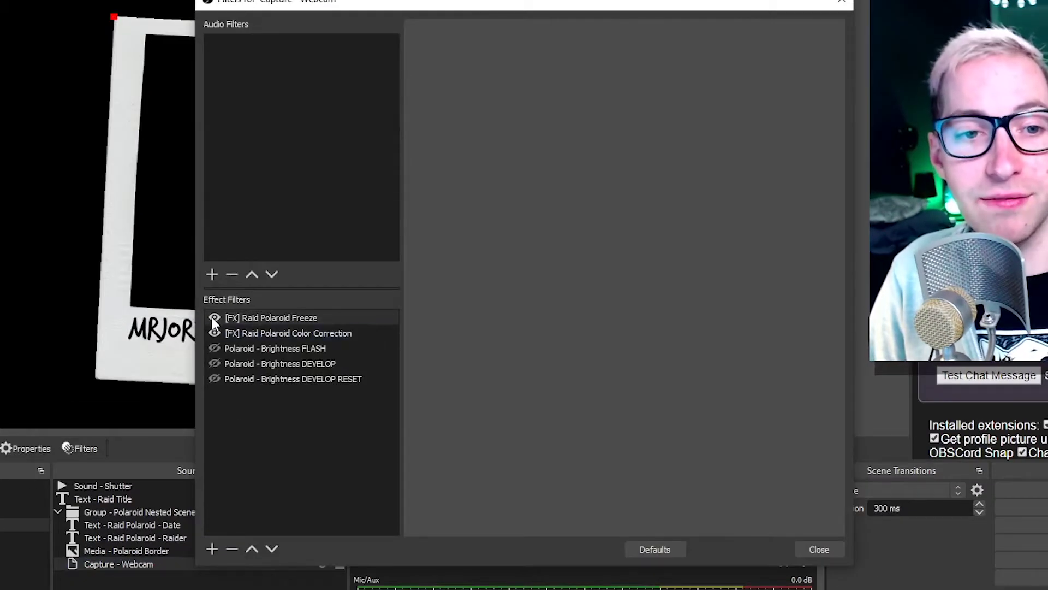
{"action": "left_click", "coordinate": [214, 318]}
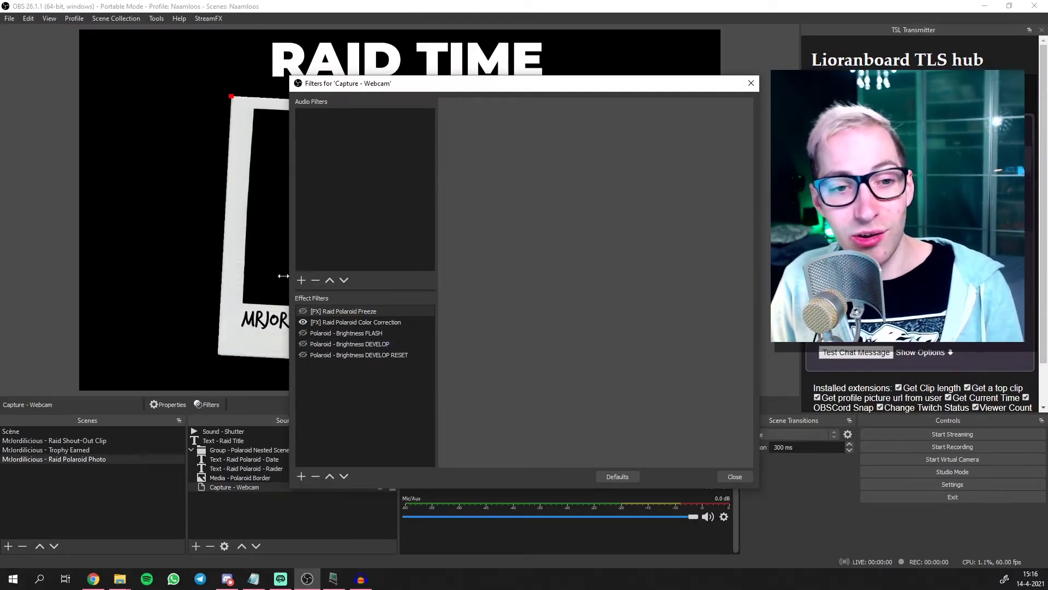
{"action": "left_click", "coordinate": [736, 476]}
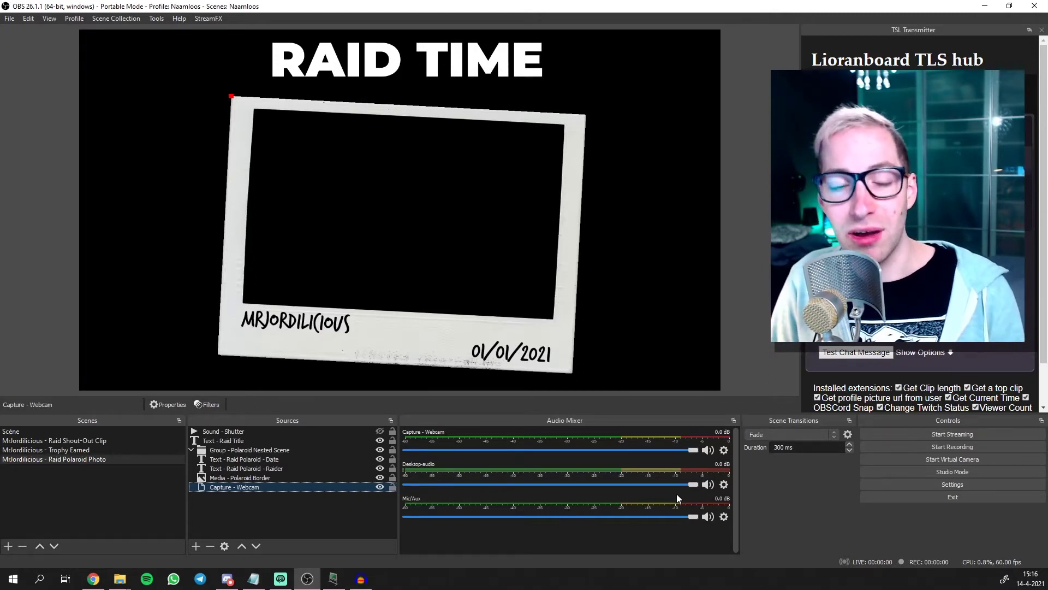
Step: Make Sound - Shutter visible and set its audio monitoring to Monitor and Output
{"action": "left_click", "coordinate": [251, 433]}
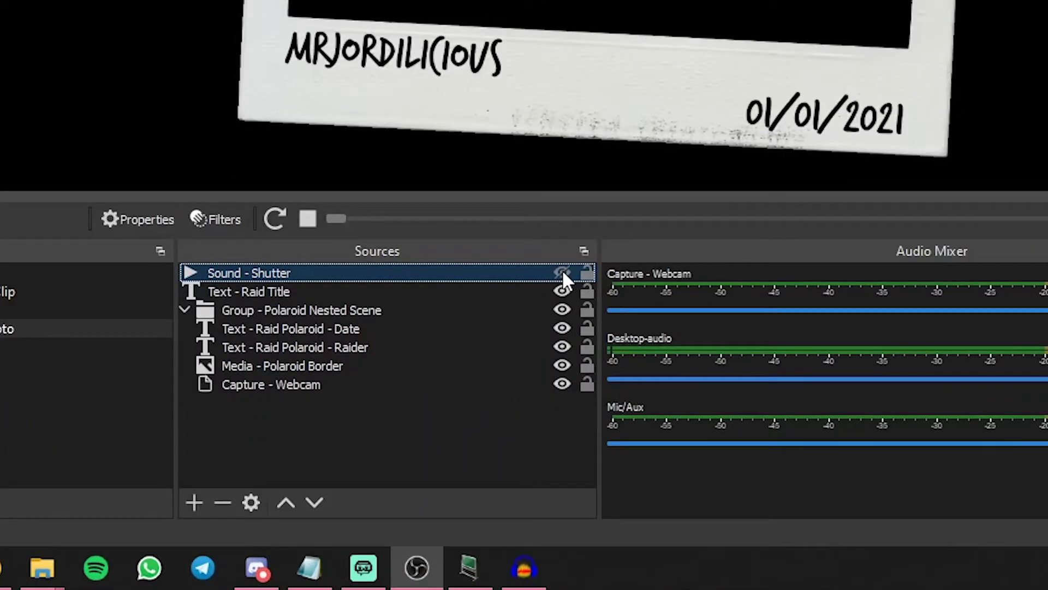
{"action": "left_click", "coordinate": [562, 273]}
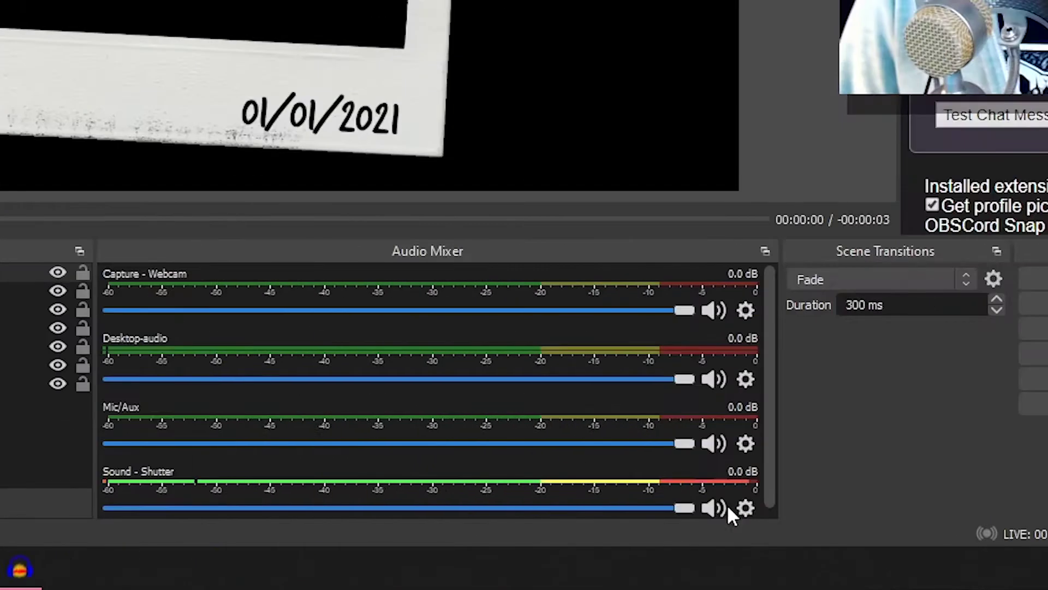
{"action": "left_click", "coordinate": [744, 506]}
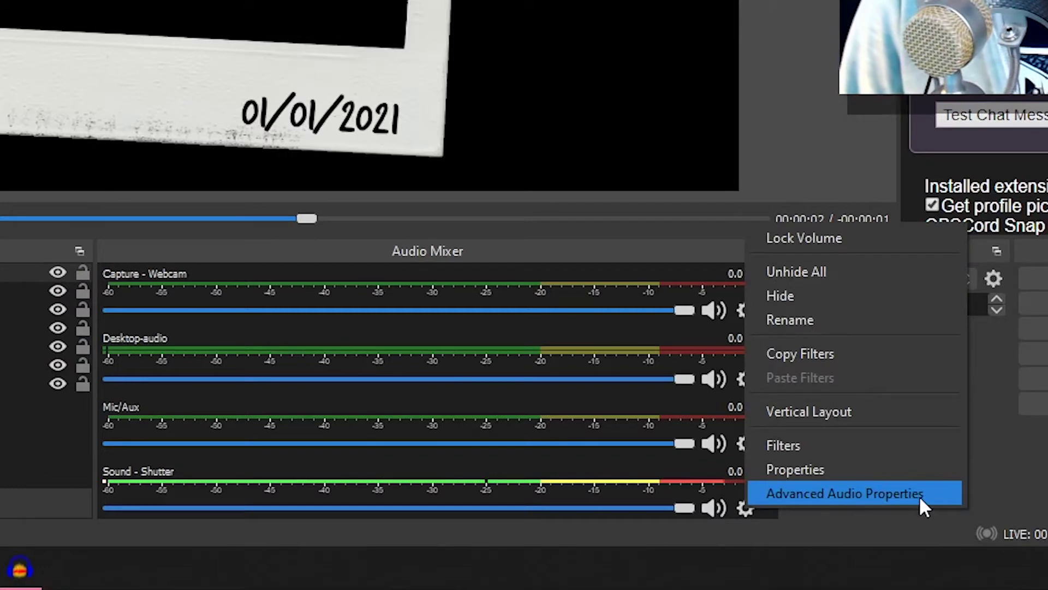
{"action": "left_click", "coordinate": [901, 492]}
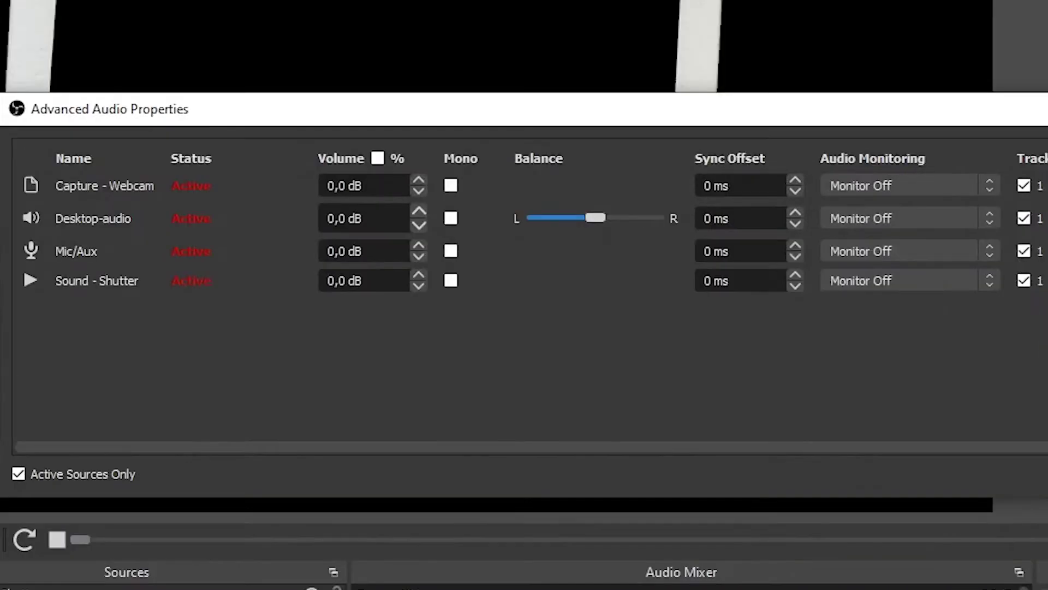
{"action": "left_click", "coordinate": [989, 285]}
{"action": "left_click", "coordinate": [927, 326]}
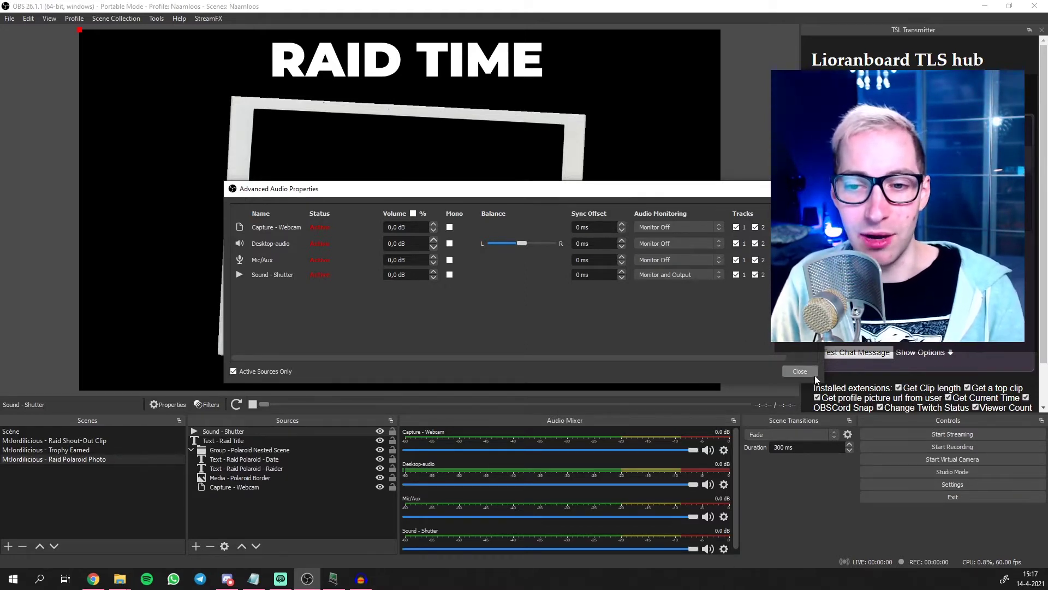
{"action": "left_click", "coordinate": [801, 371]}
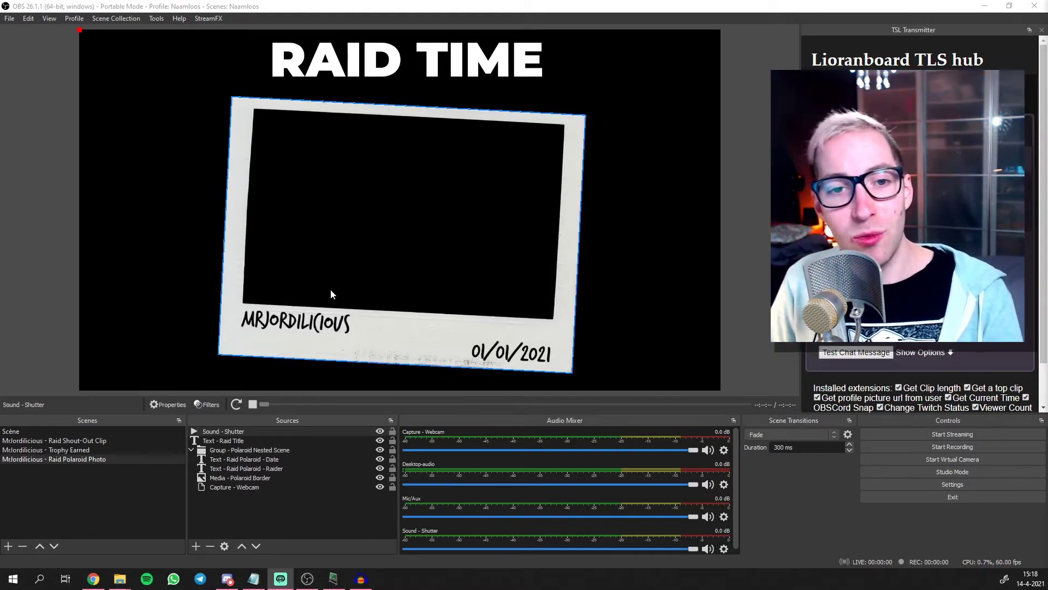
Step: Deselect all sources and switch over to the LioranBoard Receiver window
{"action": "left_click", "coordinate": [341, 275]}
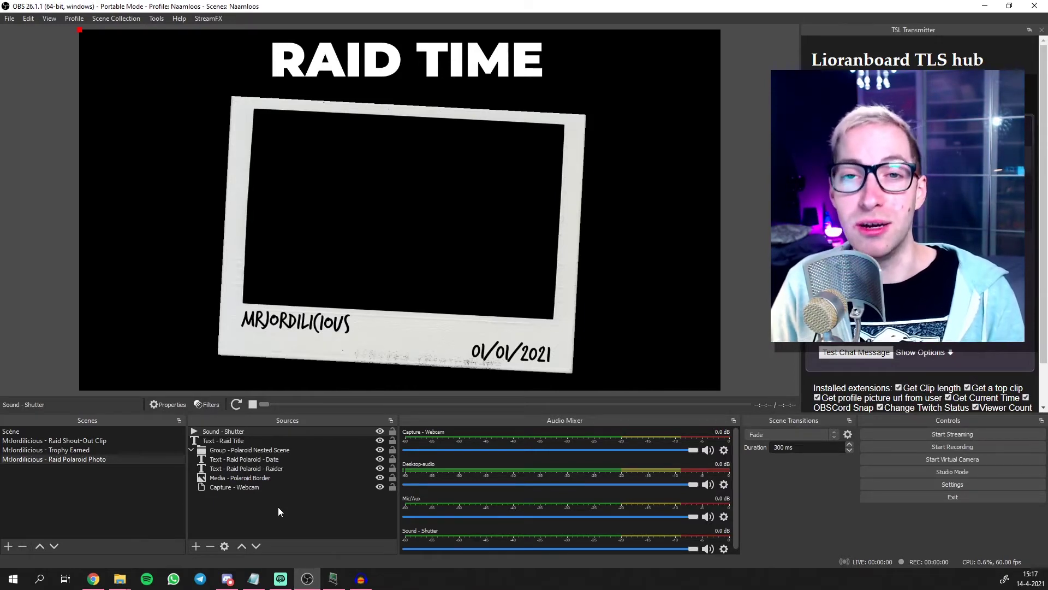
{"action": "left_click", "coordinate": [278, 507]}
{"action": "key", "text": "alt+Tab"}
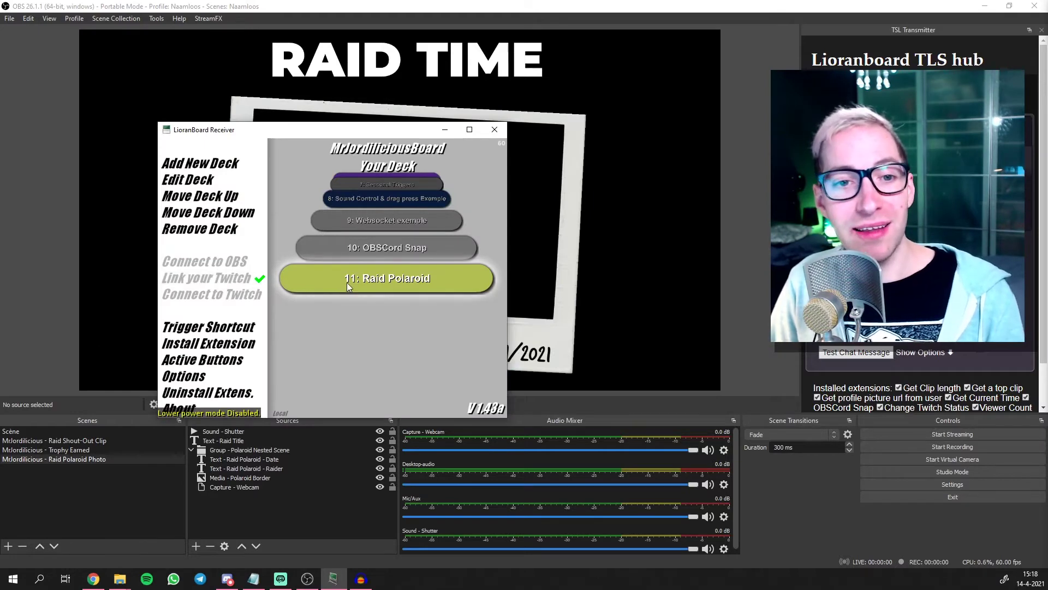
Step: Edit the Raid Polaroid Trigger button's commands in deck 11 and scroll to the 27000 ms resets
{"action": "left_click", "coordinate": [367, 280]}
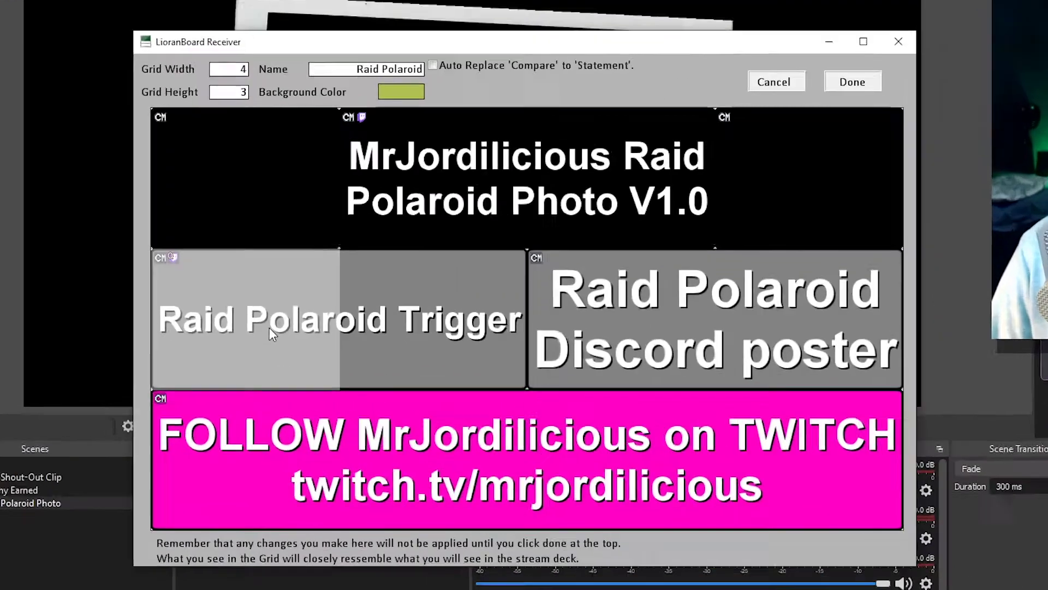
{"action": "right_click", "coordinate": [257, 334]}
{"action": "left_click", "coordinate": [368, 440]}
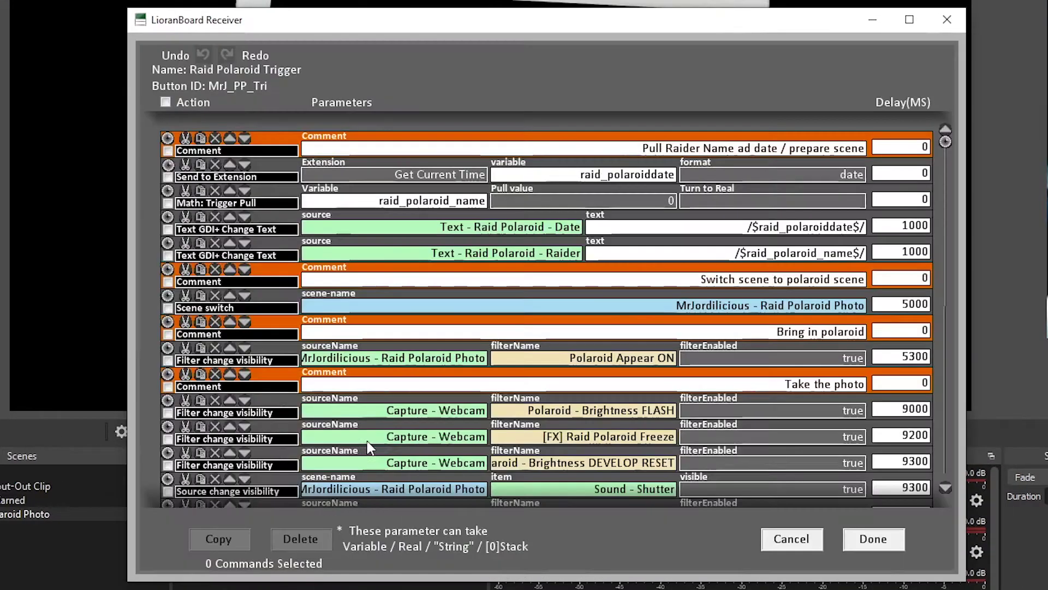
{"action": "scroll", "coordinate": [729, 355], "scroll_direction": "down", "scroll_amount": 5}
{"action": "scroll", "coordinate": [729, 338], "scroll_direction": "down", "scroll_amount": 1}
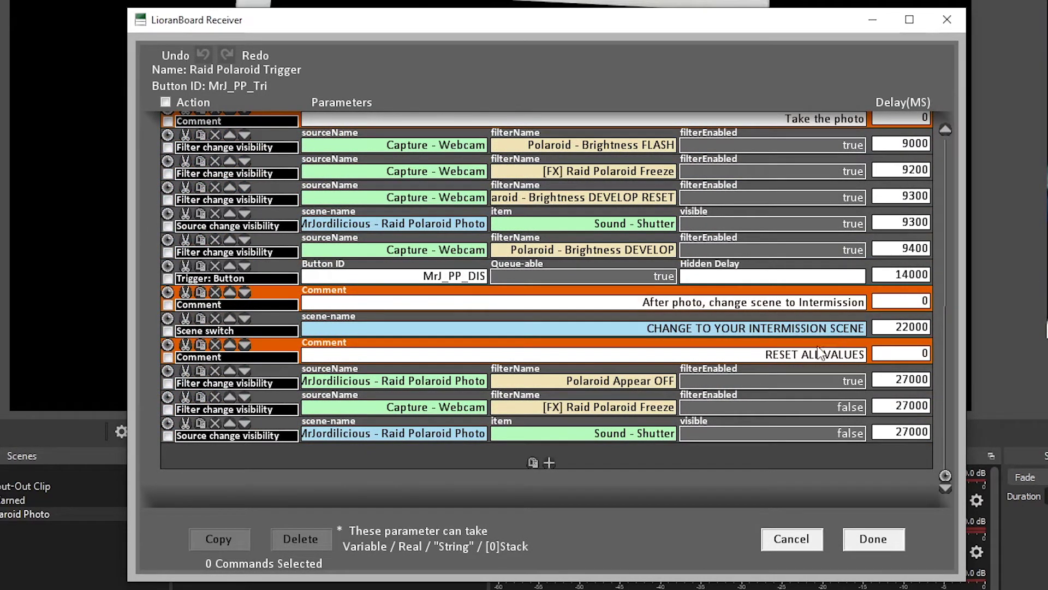
{"action": "mouse_move", "coordinate": [820, 351]}
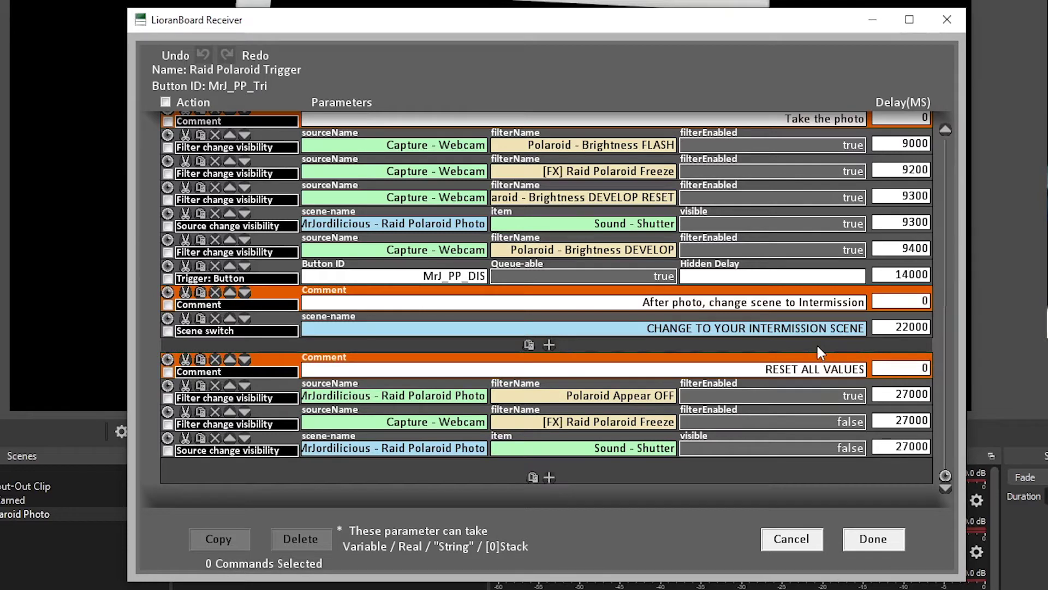